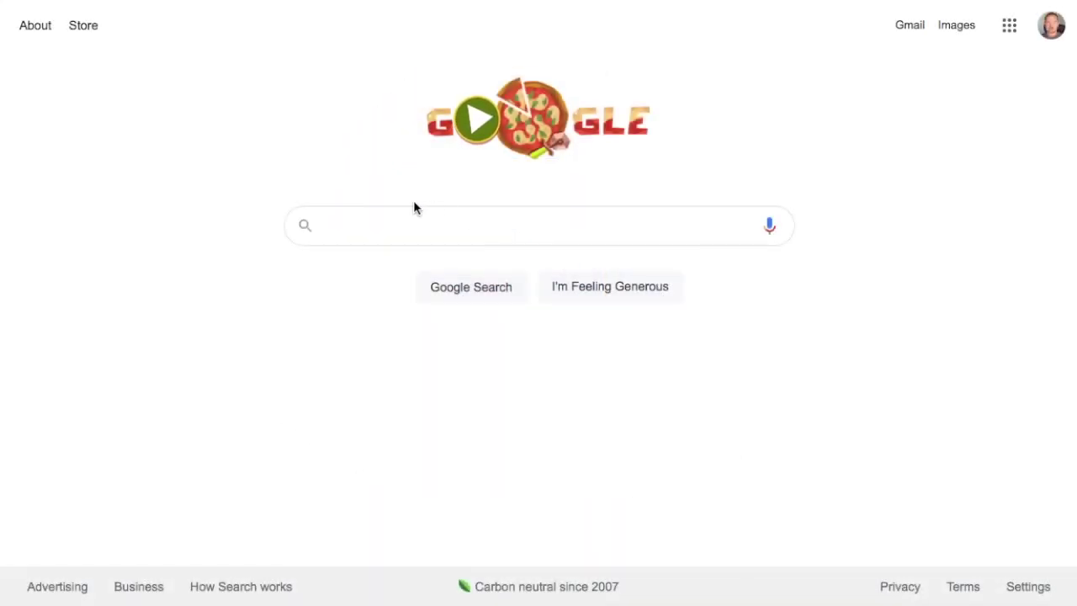
# Search Google for "auto parts".
pyautogui.click(352, 225)
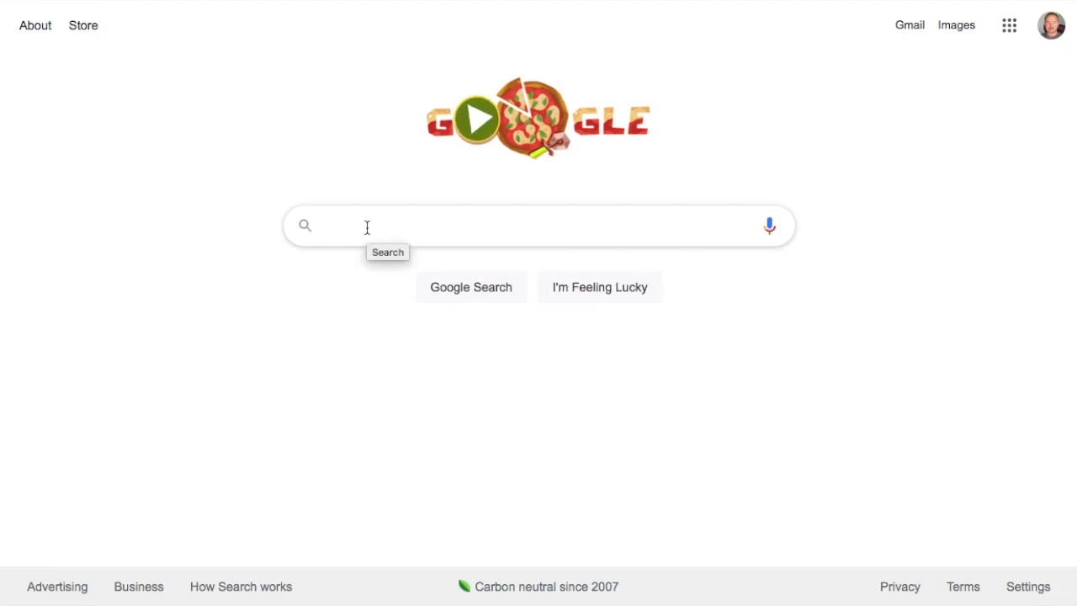
pyautogui.write('auto')
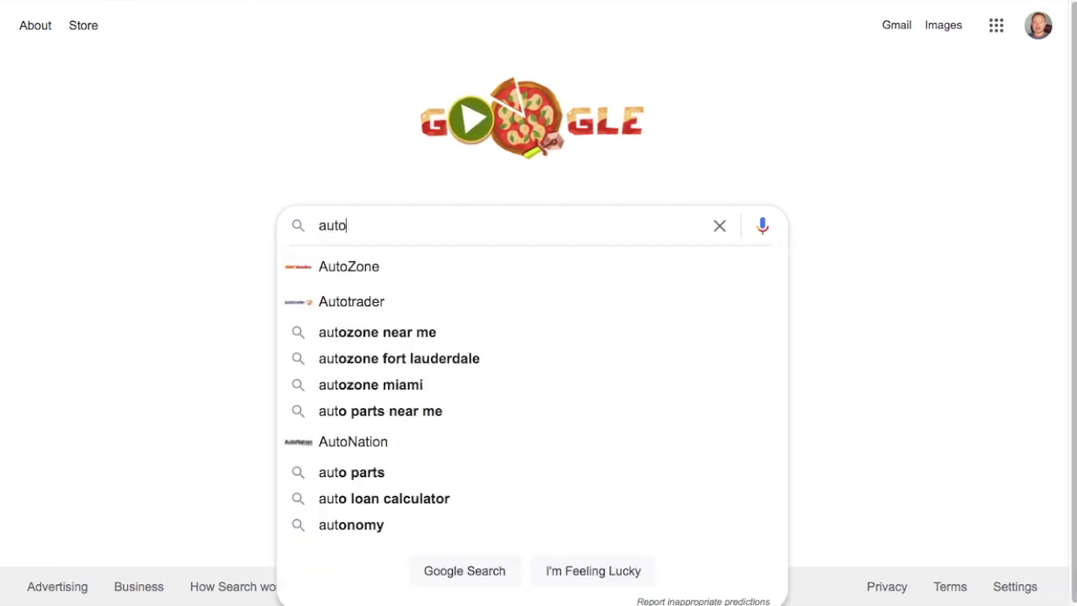
pyautogui.write(' parts')
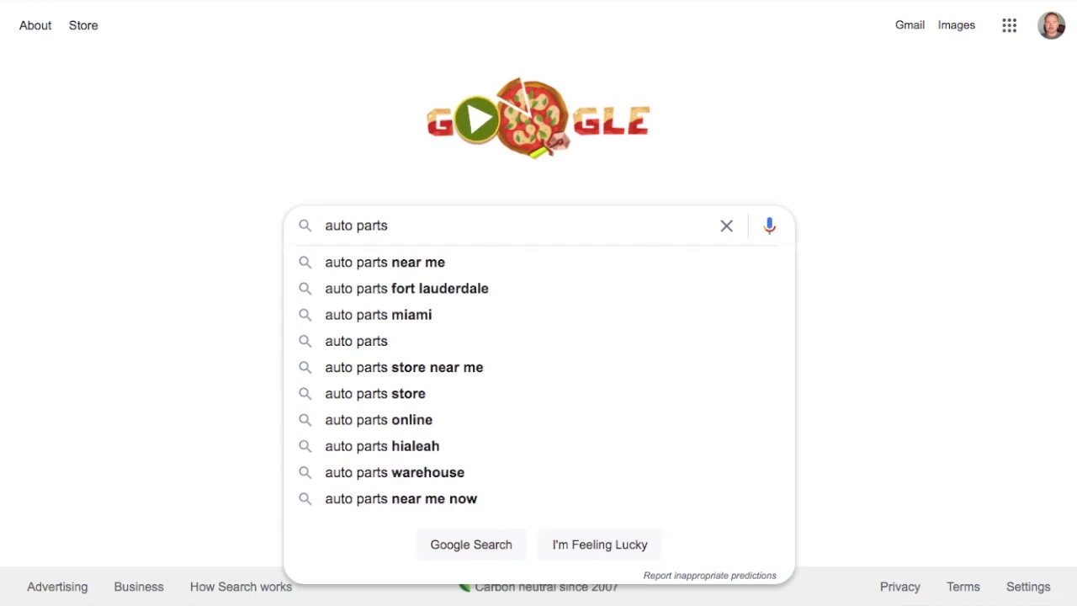
pyautogui.press('Return')
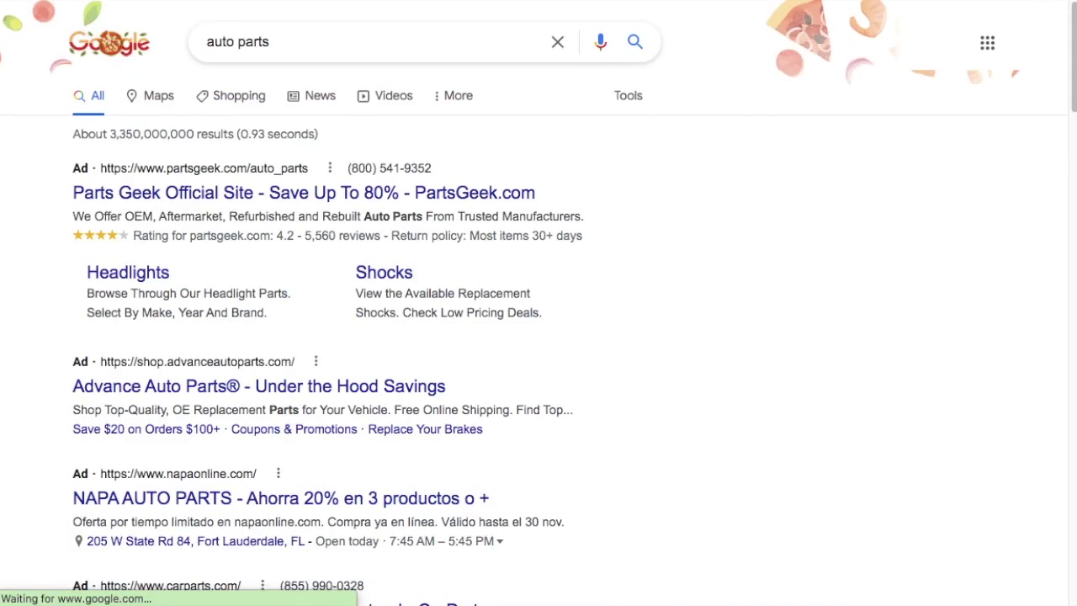
# Refine the search to "auto parts florida" and look through the ads and store listings for competitors.
pyautogui.click(331, 48)
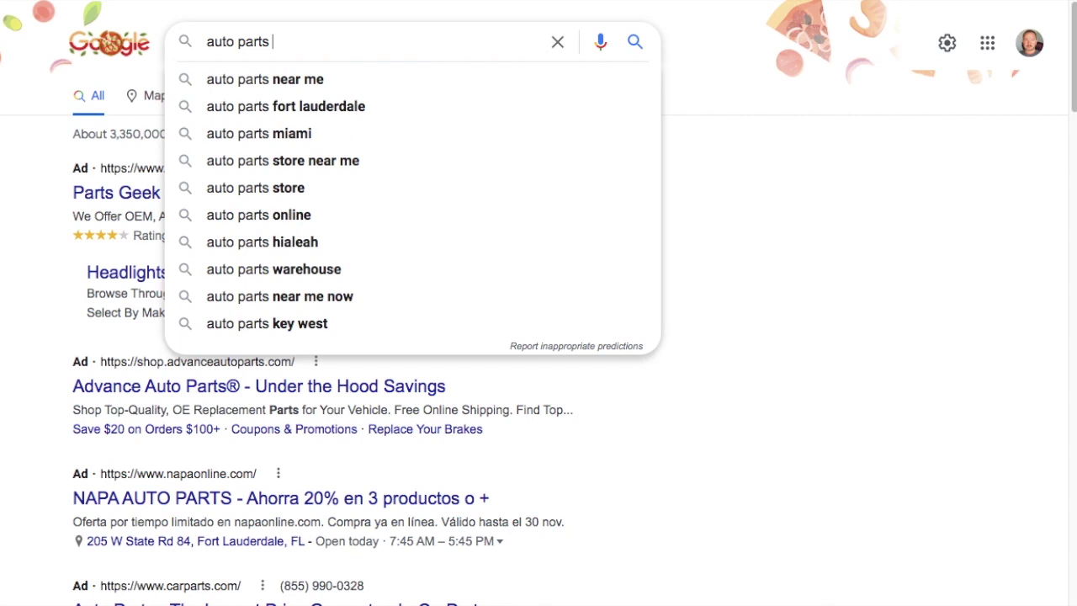
pyautogui.write('florida')
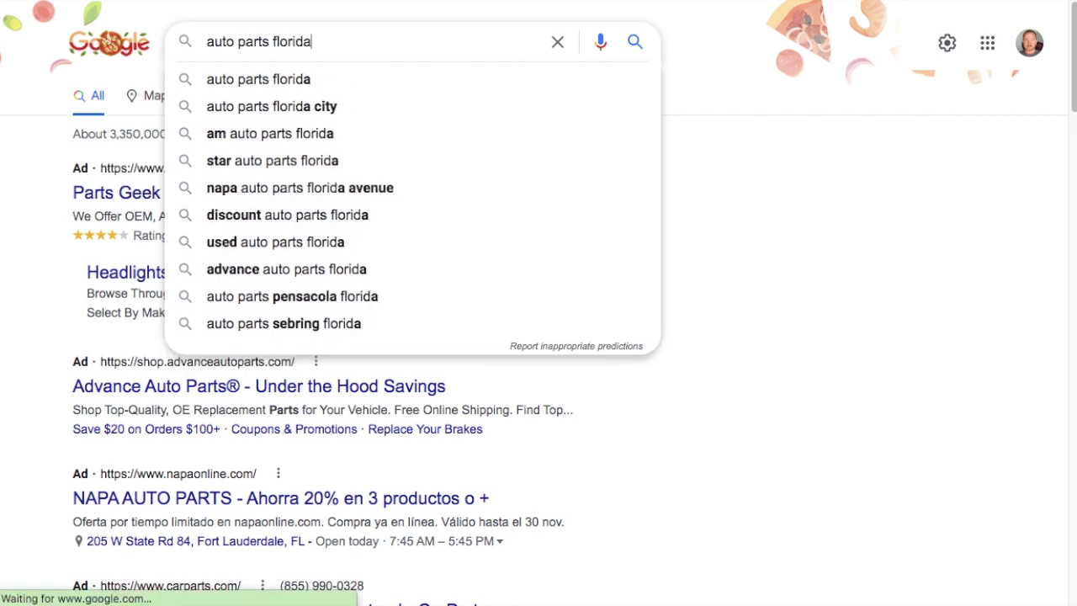
pyautogui.press('Return')
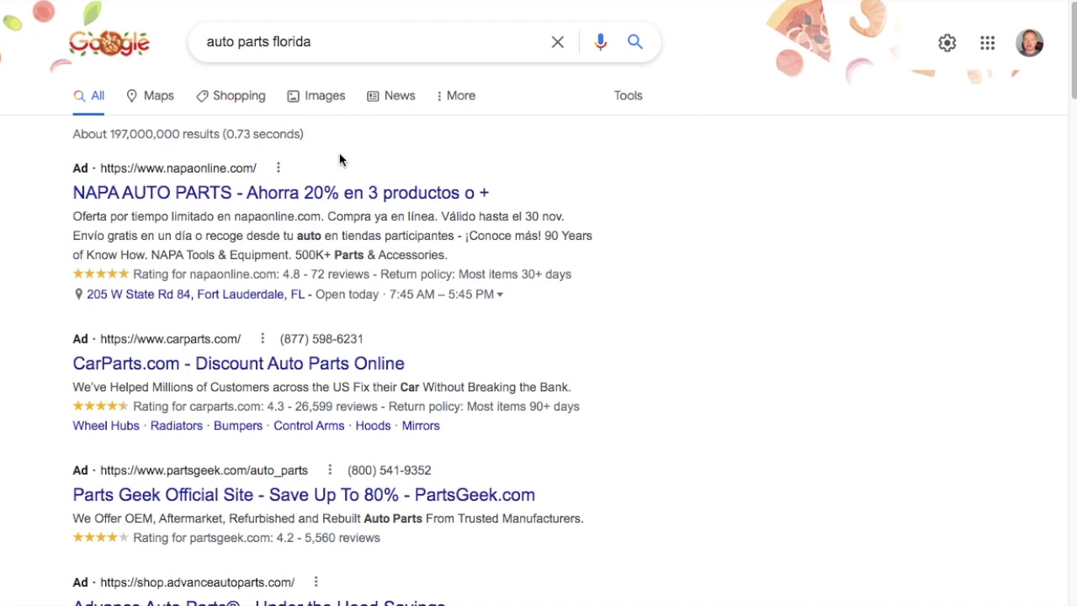
pyautogui.scroll(-2, 275, 199)
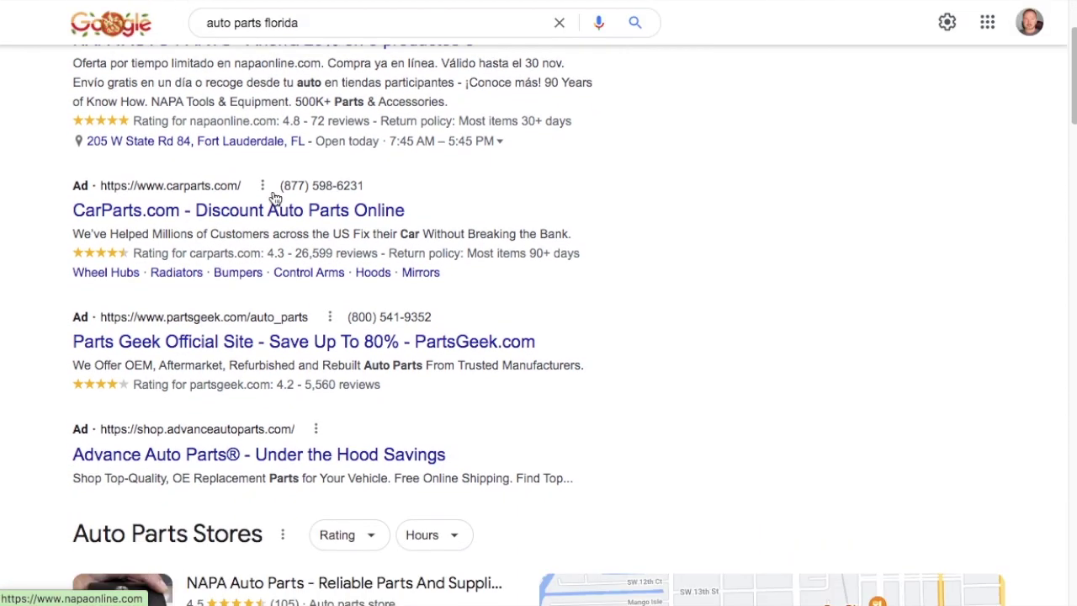
pyautogui.scroll(-1, 275, 199)
pyautogui.scroll(-1, 275, 199)
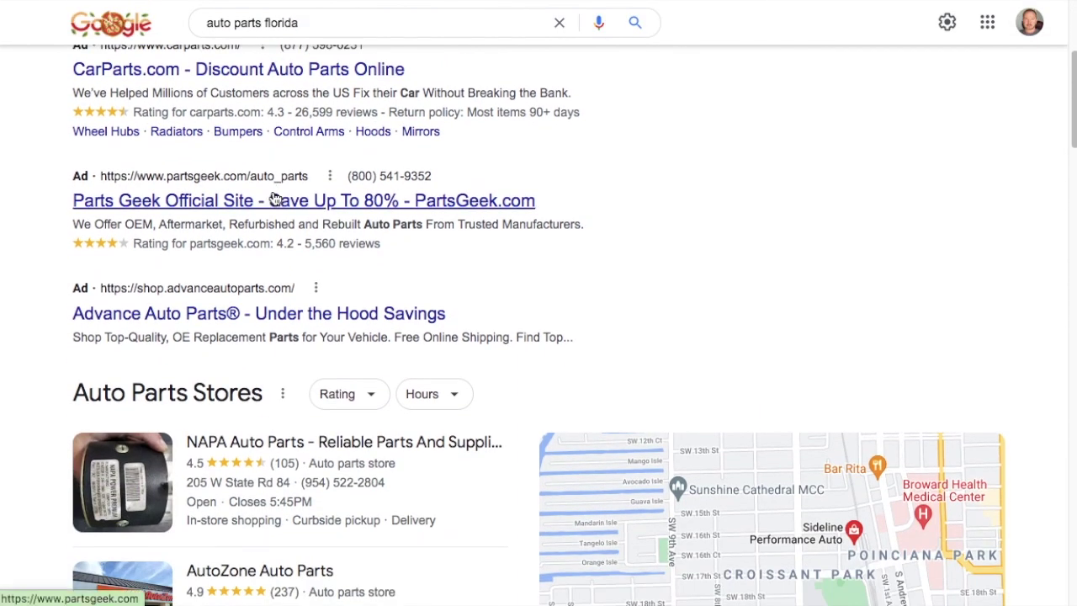
pyautogui.scroll(-5, 275, 199)
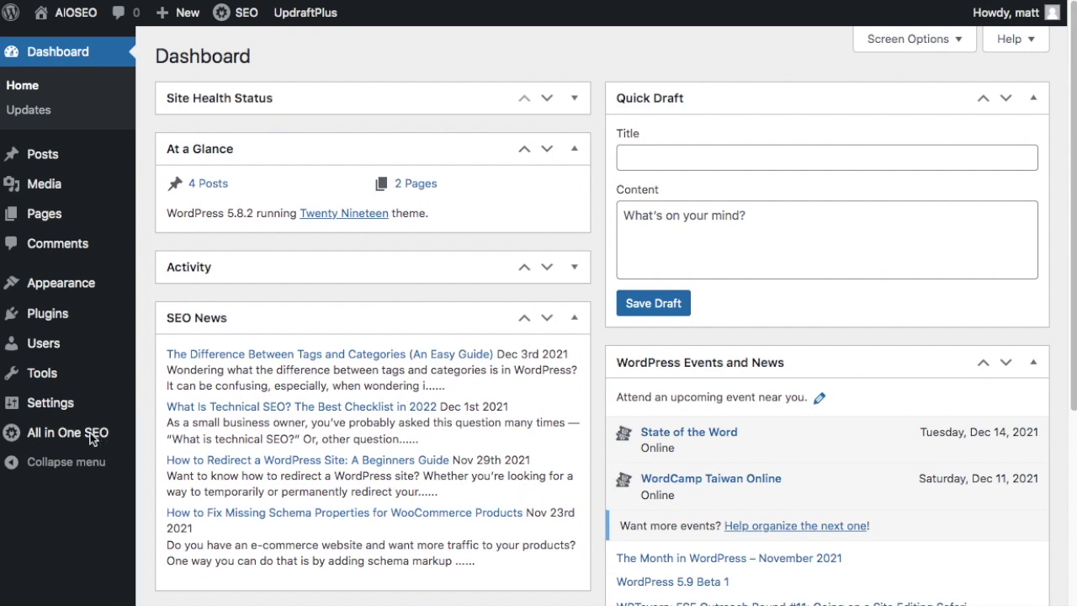
# Switch to the WordPress dashboard and open the competitor site analysis in All in One SEO's SEO Analysis.
pyautogui.moveTo(90, 433)
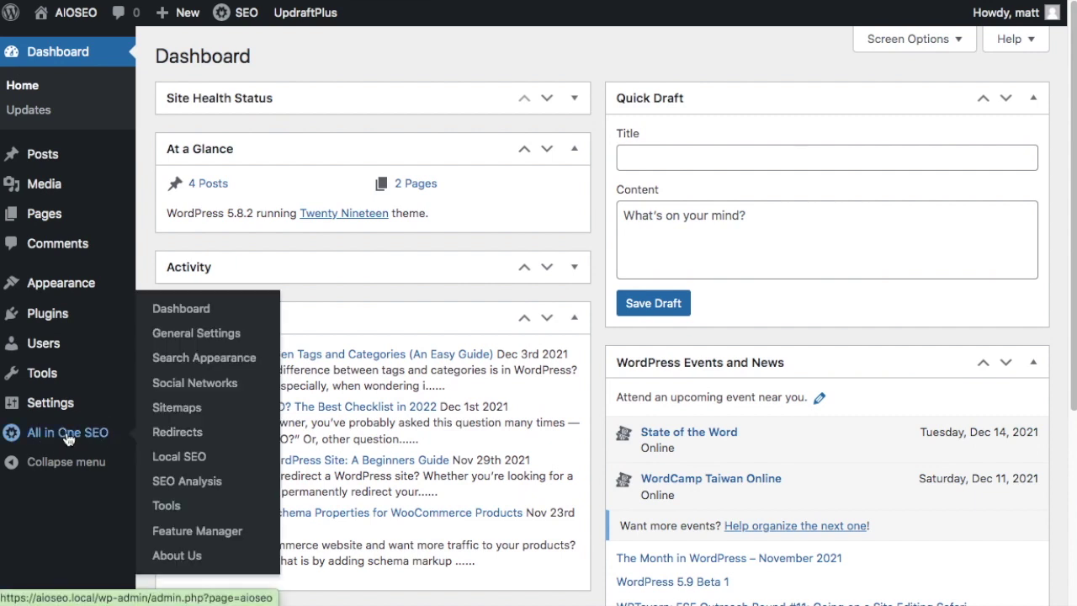
pyautogui.click(202, 490)
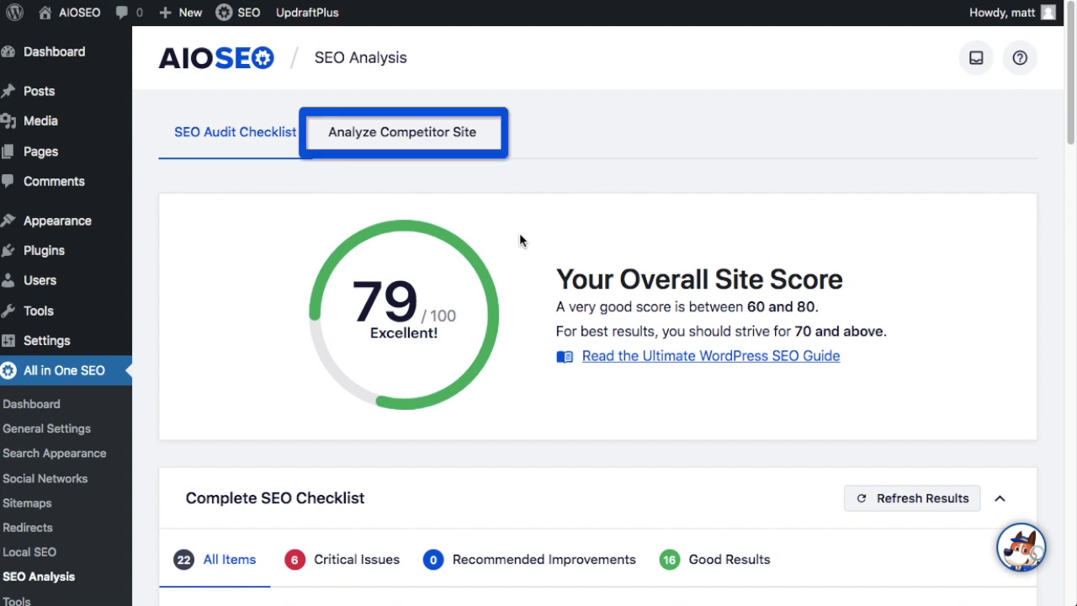
pyautogui.click(405, 144)
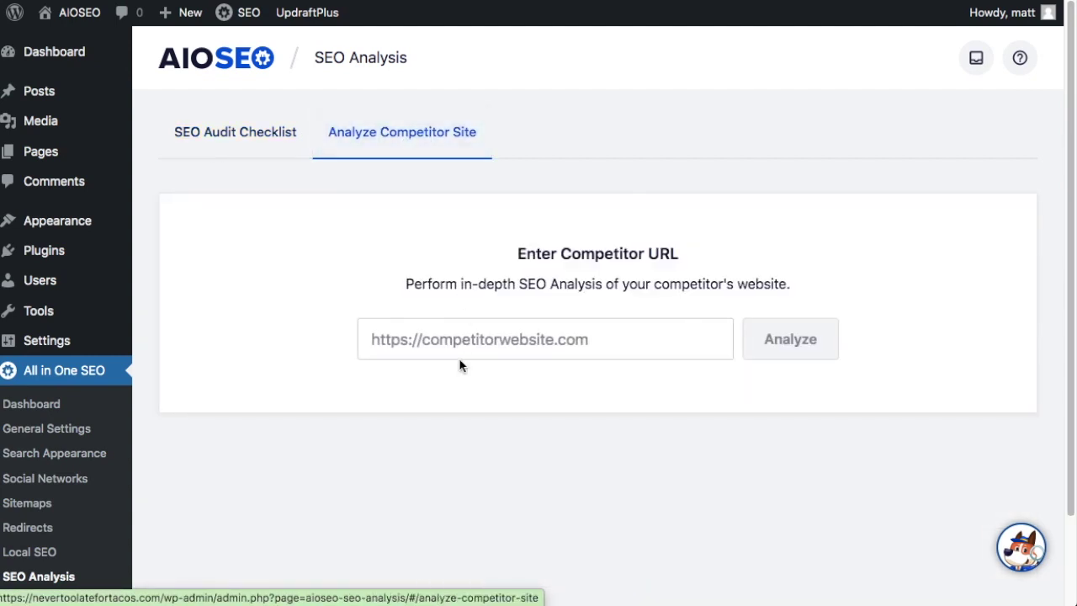
pyautogui.click(463, 355)
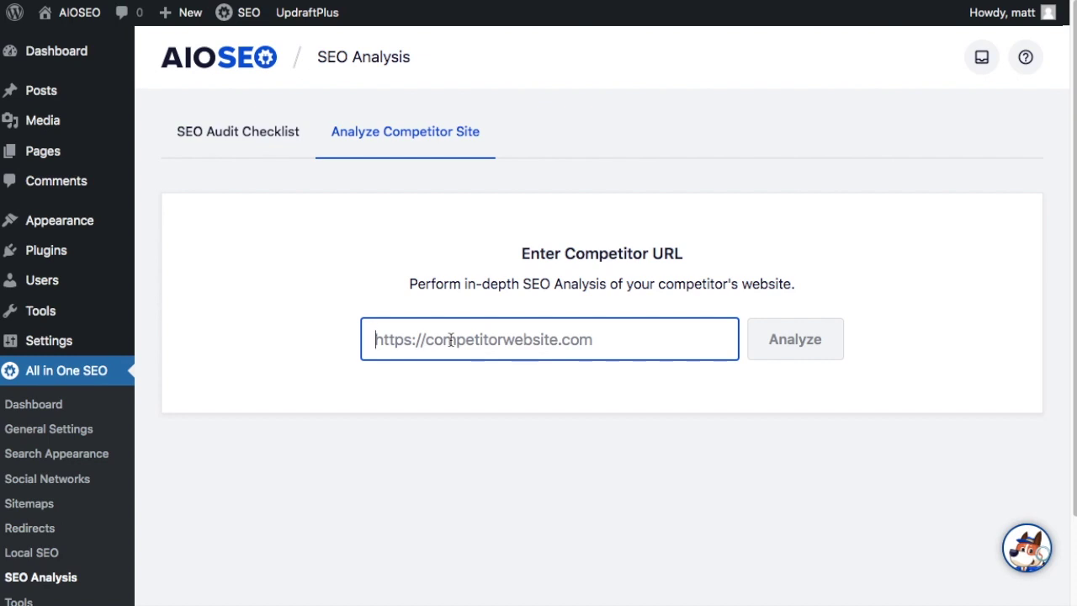
pyautogui.write('https://www.partsgeek.com/')
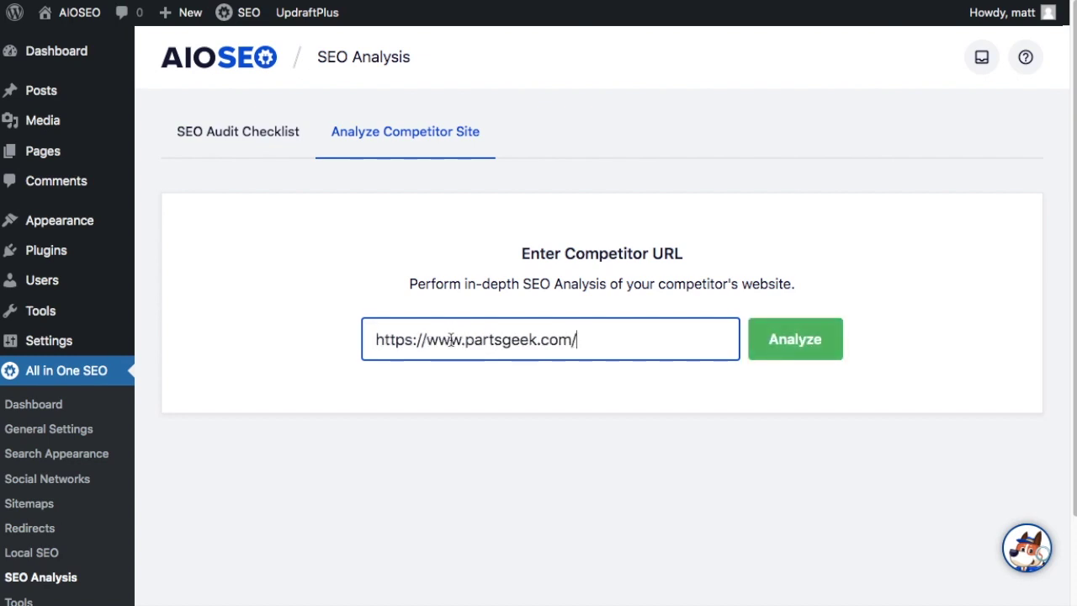
pyautogui.click(806, 345)
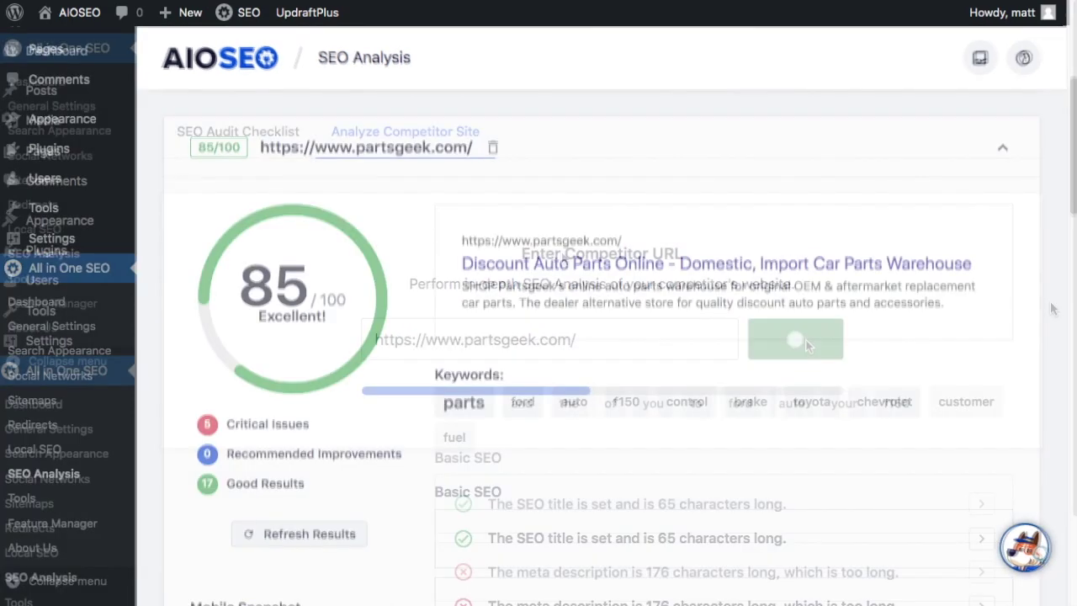
# Examine the overall score, search preview and keywords in the partsgeek.com report.
pyautogui.scroll(-1, 1050, 309)
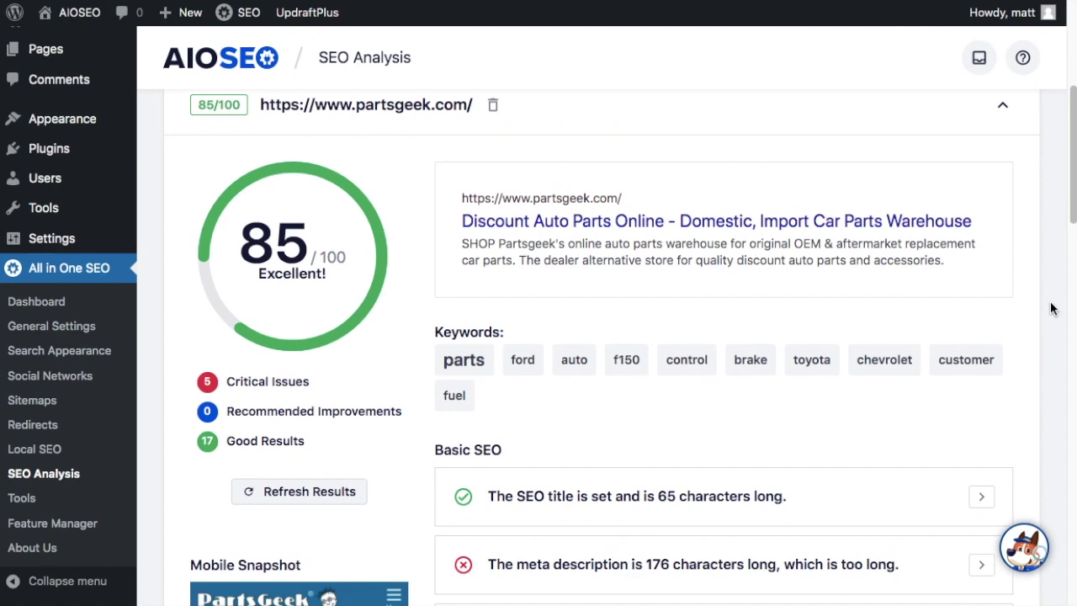
pyautogui.scroll(-1, 1050, 309)
pyautogui.scroll(-1, 1051, 309)
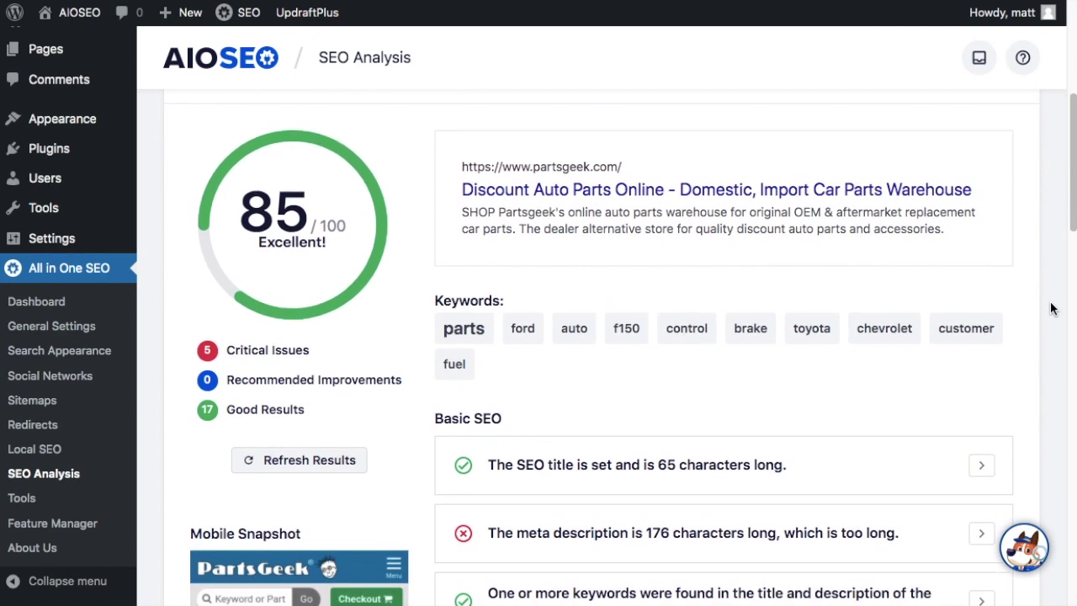
pyautogui.scroll(-1, 1050, 309)
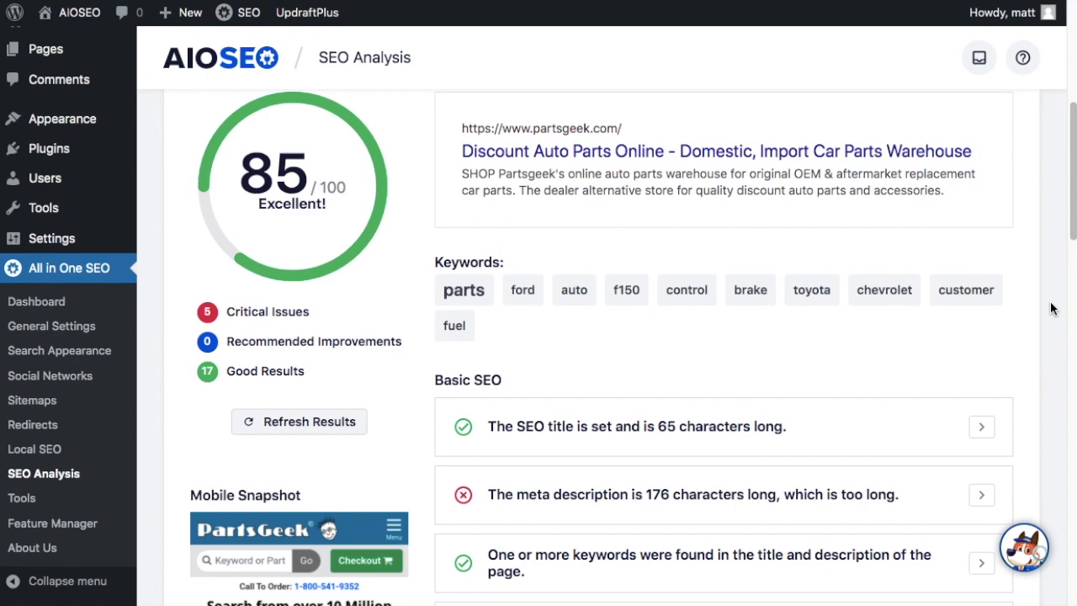
pyautogui.scroll(-3, 1051, 309)
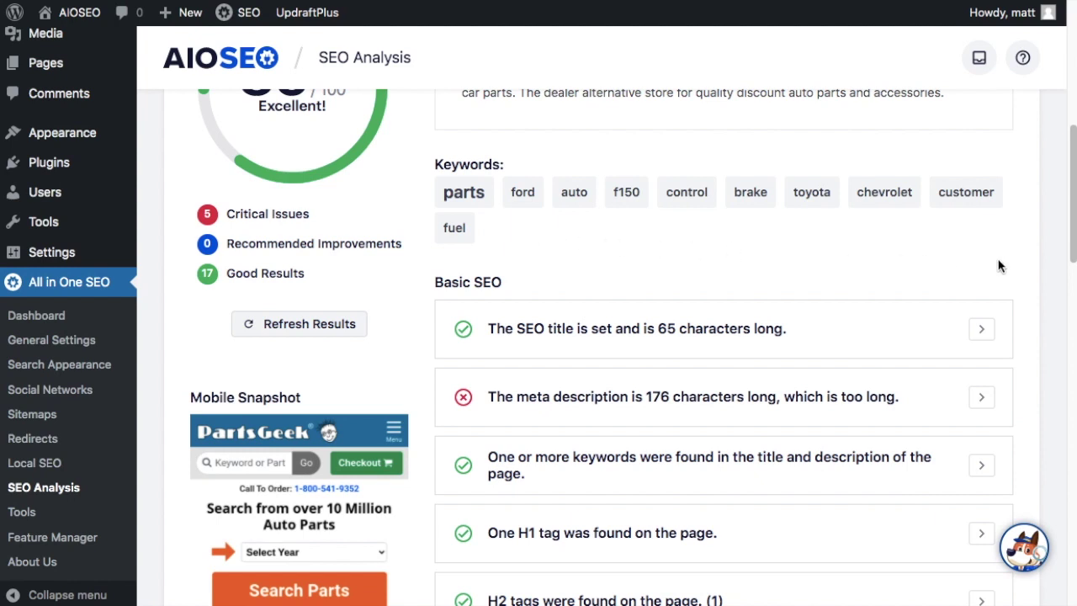
pyautogui.scroll(-1, 1000, 266)
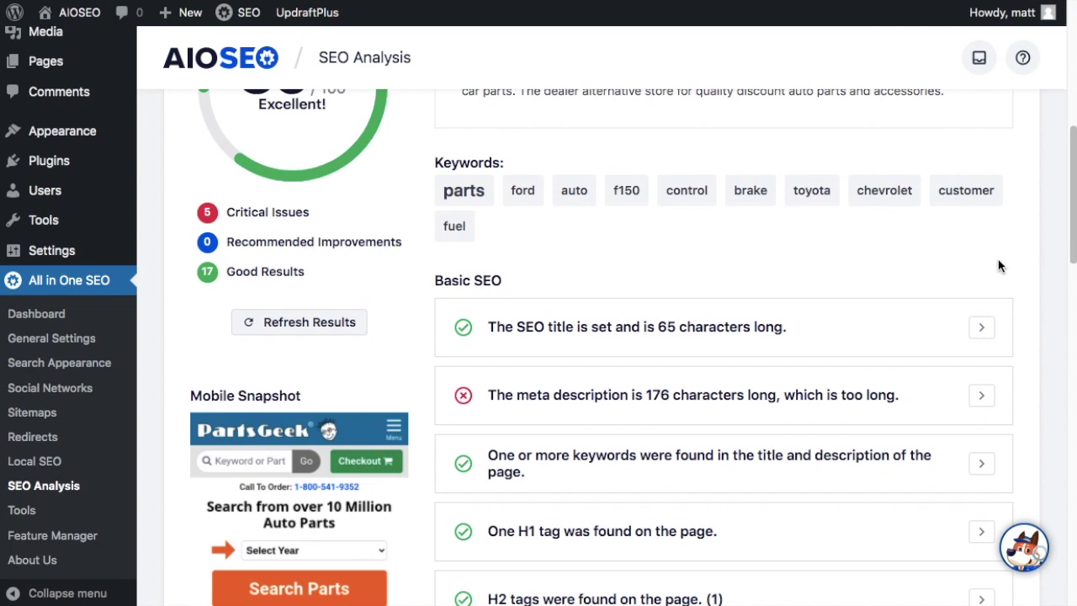
pyautogui.scroll(-1, 1000, 266)
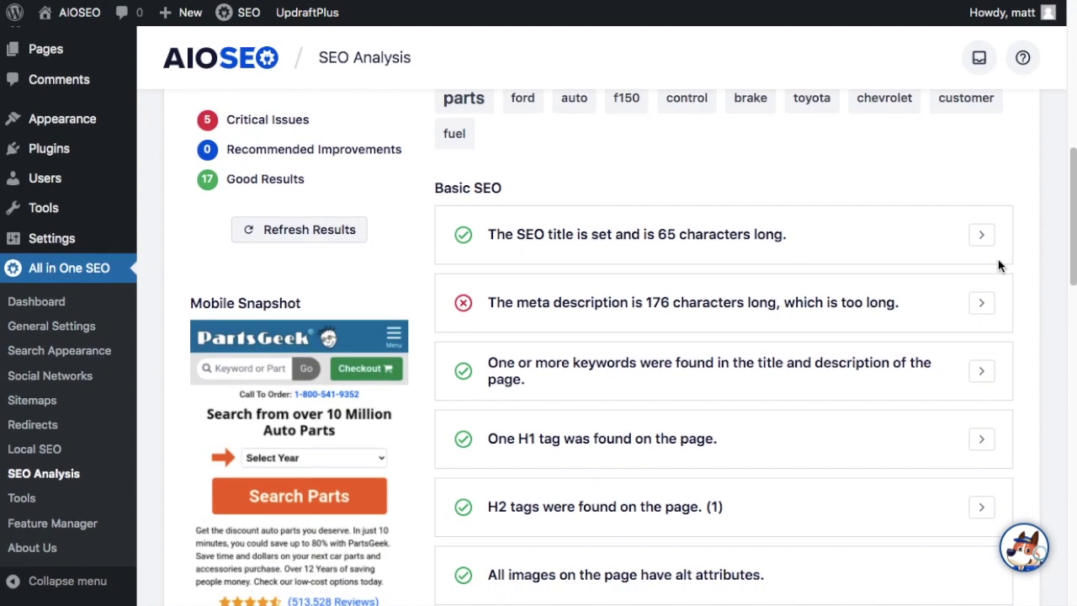
# Review the report's Basic SEO checks, expanding the SEO title check to read its details and collapsing it again.
pyautogui.scroll(-2, 998, 265)
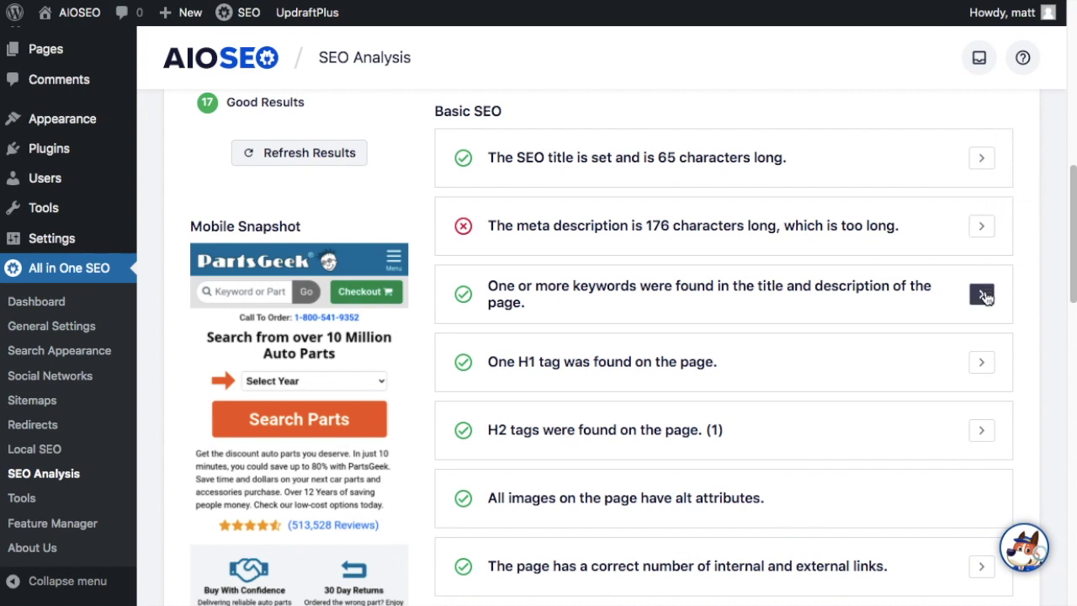
pyautogui.click(981, 160)
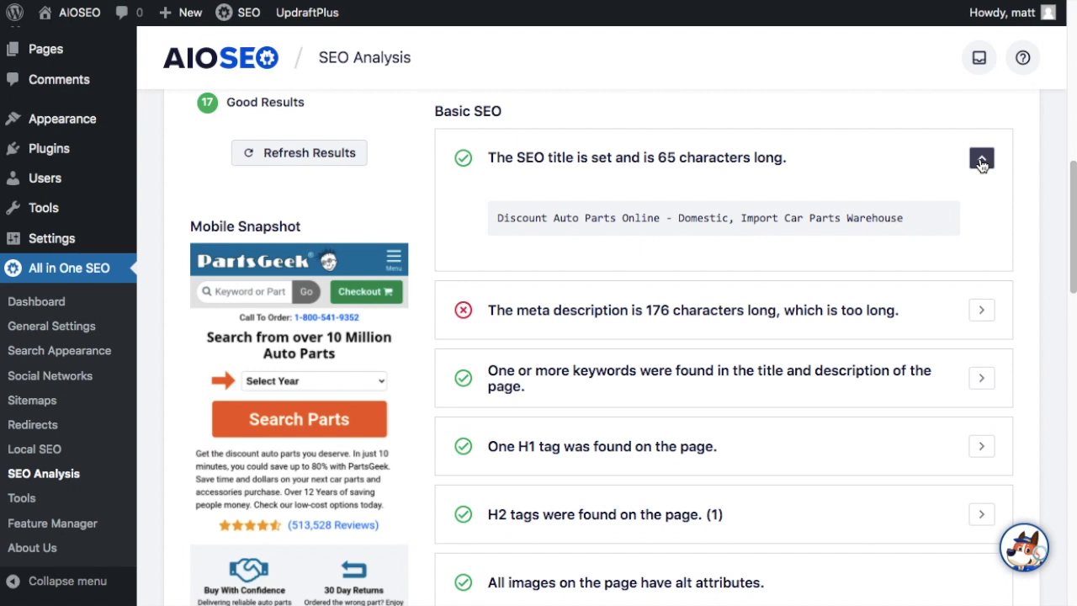
pyautogui.click(981, 160)
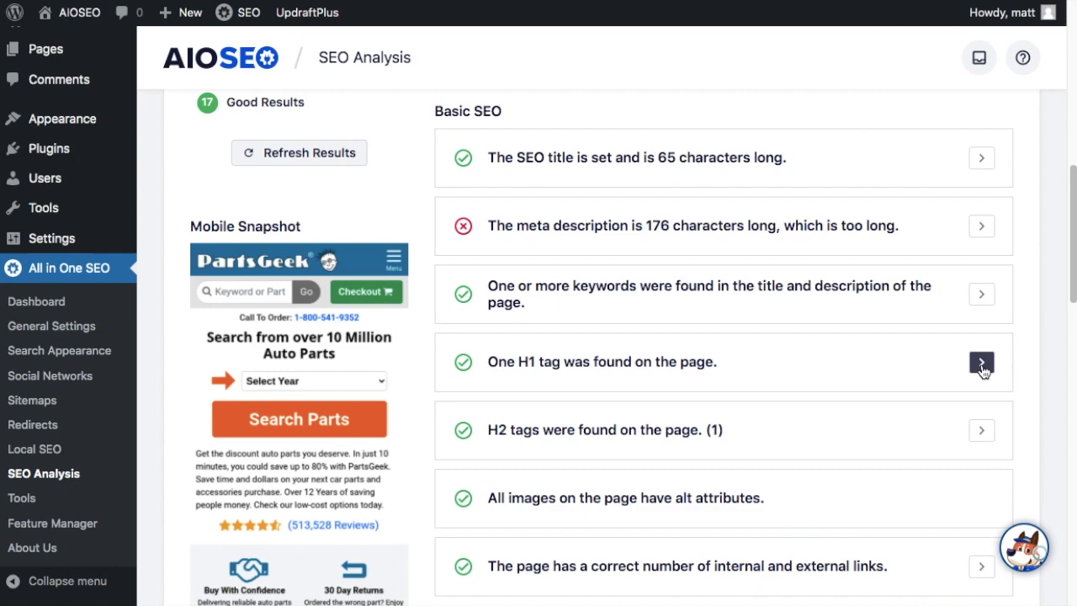
pyautogui.scroll(-1, 983, 372)
pyautogui.scroll(-2, 983, 373)
pyautogui.scroll(-2, 984, 372)
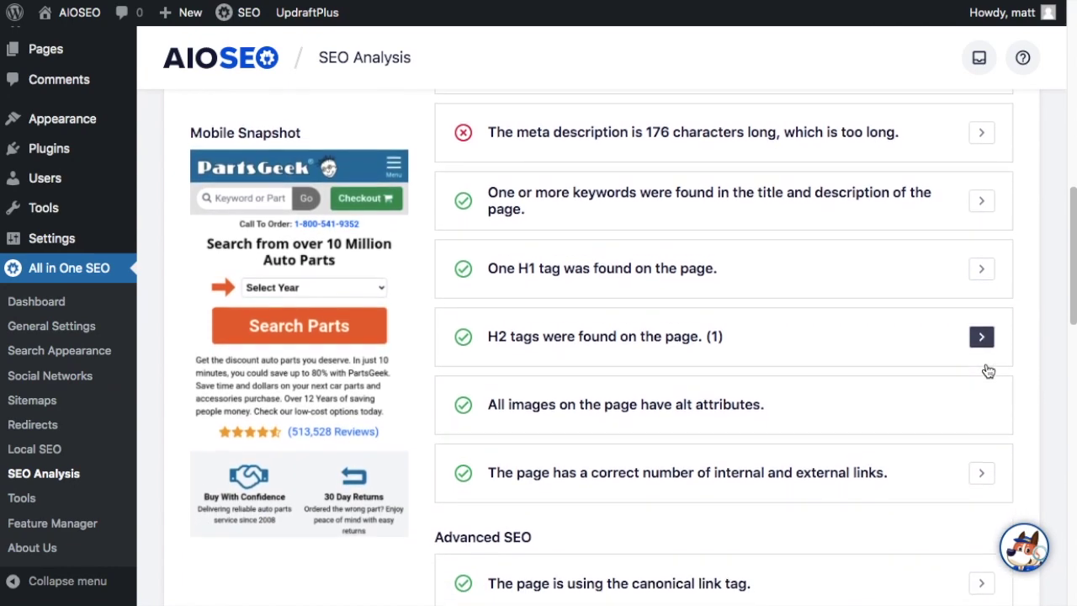
# Review the Advanced SEO checks, expanding the canonical link tag check to read its details and collapsing it again.
pyautogui.scroll(-4, 989, 371)
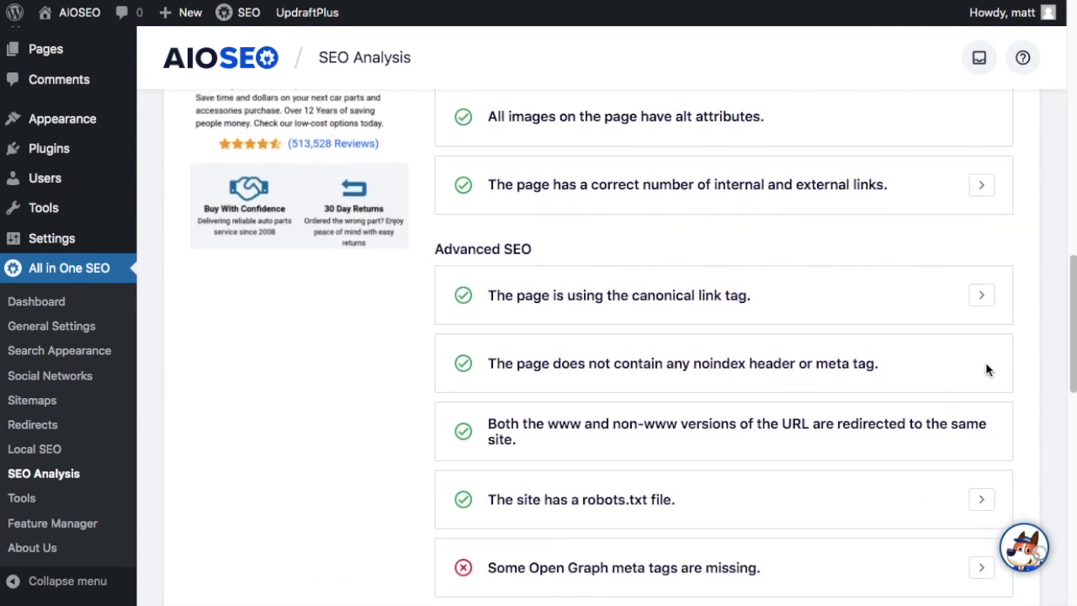
pyautogui.scroll(-2, 986, 365)
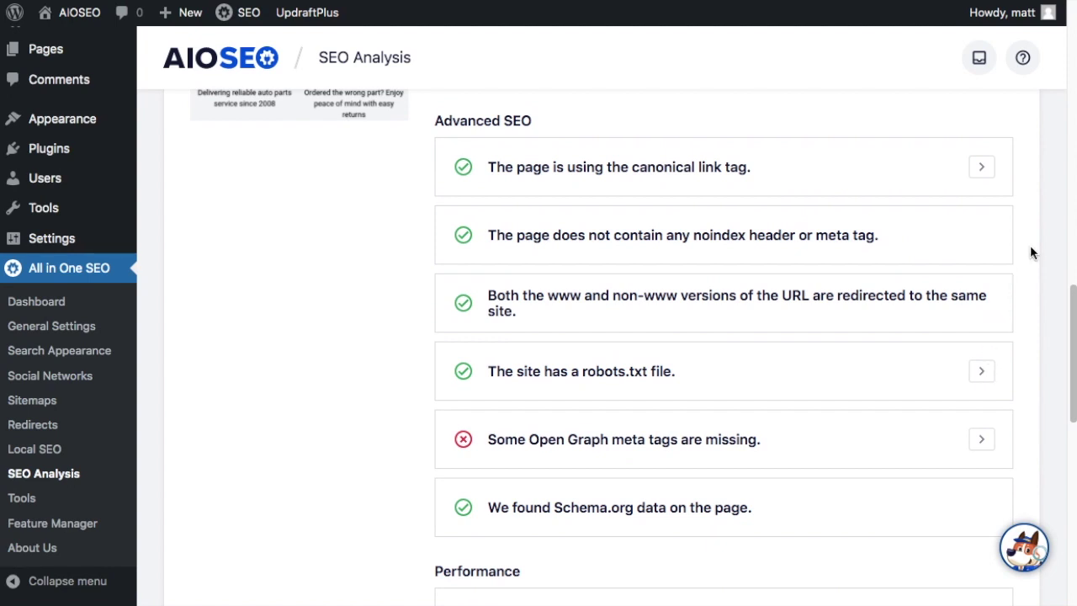
pyautogui.click(982, 168)
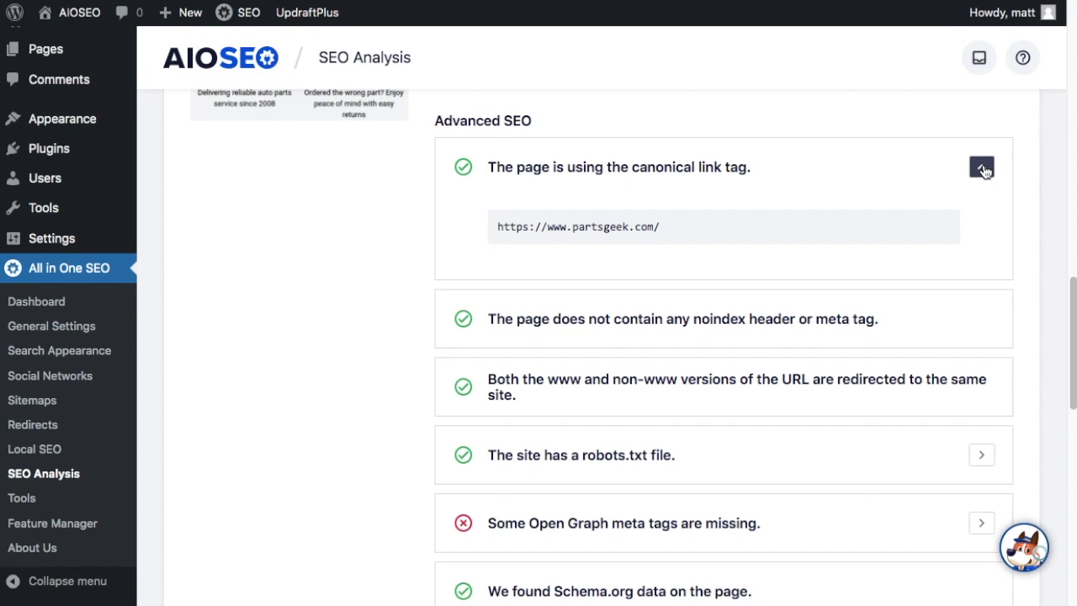
pyautogui.click(982, 167)
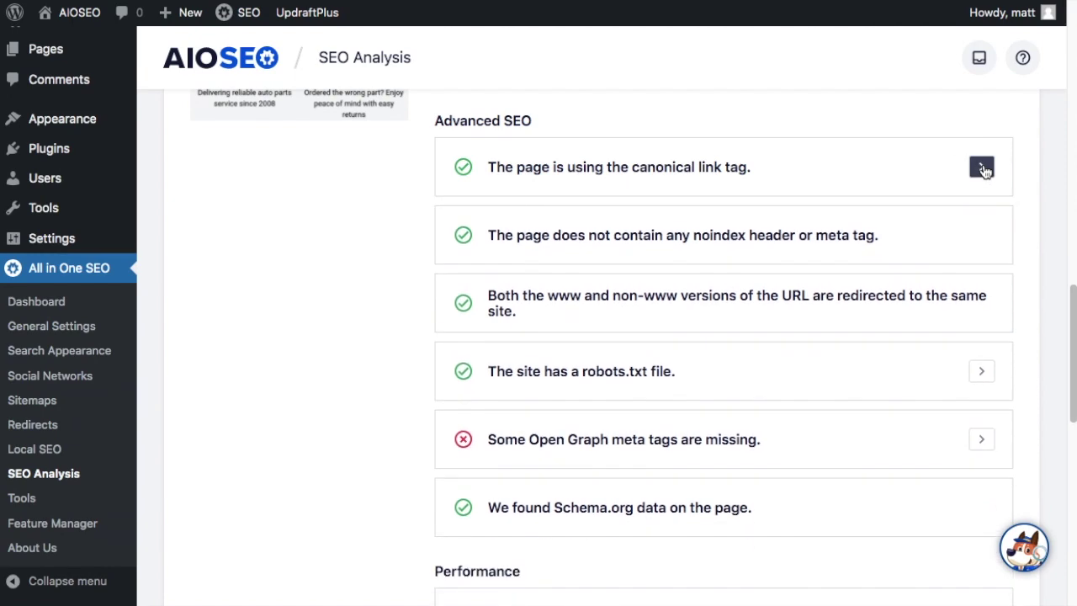
pyautogui.scroll(-5, 983, 236)
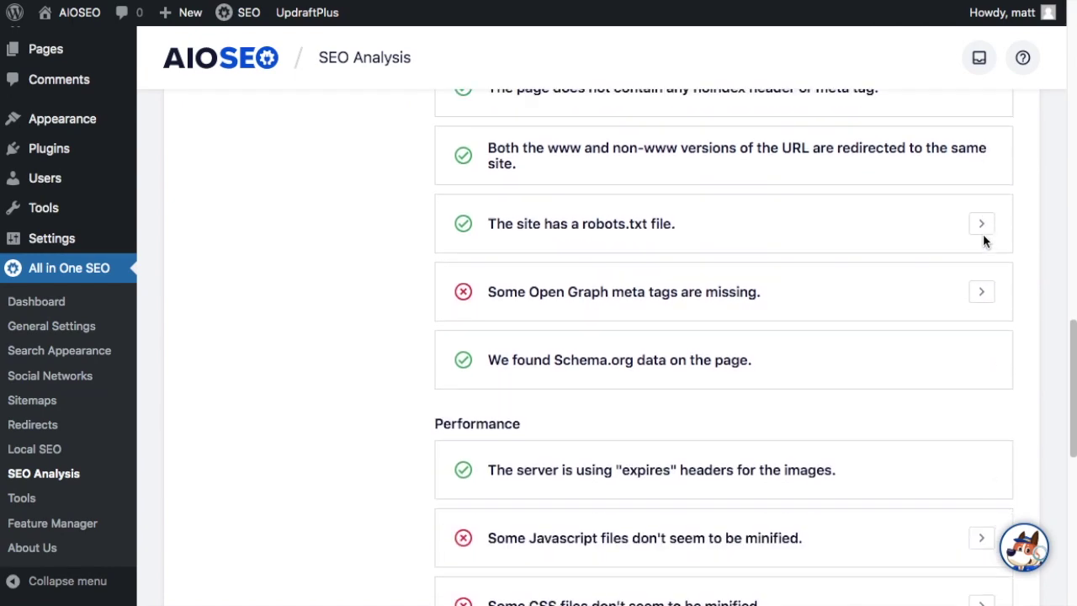
# Review the Performance and Security checks through the end of the report, and return to its overall score.
pyautogui.scroll(-2, 983, 241)
pyautogui.scroll(1, 983, 242)
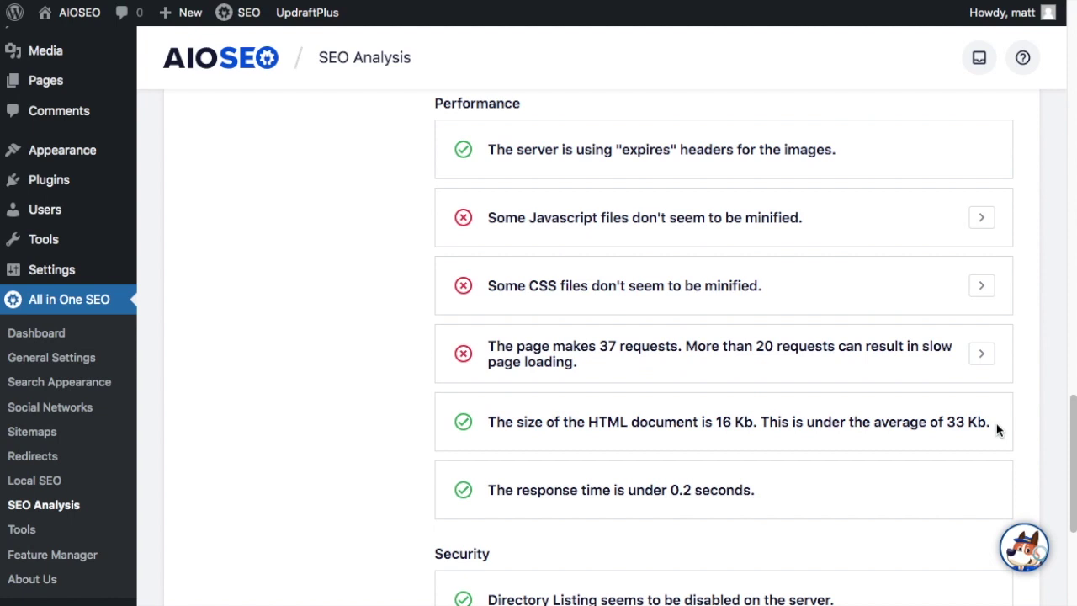
pyautogui.scroll(-5, 997, 429)
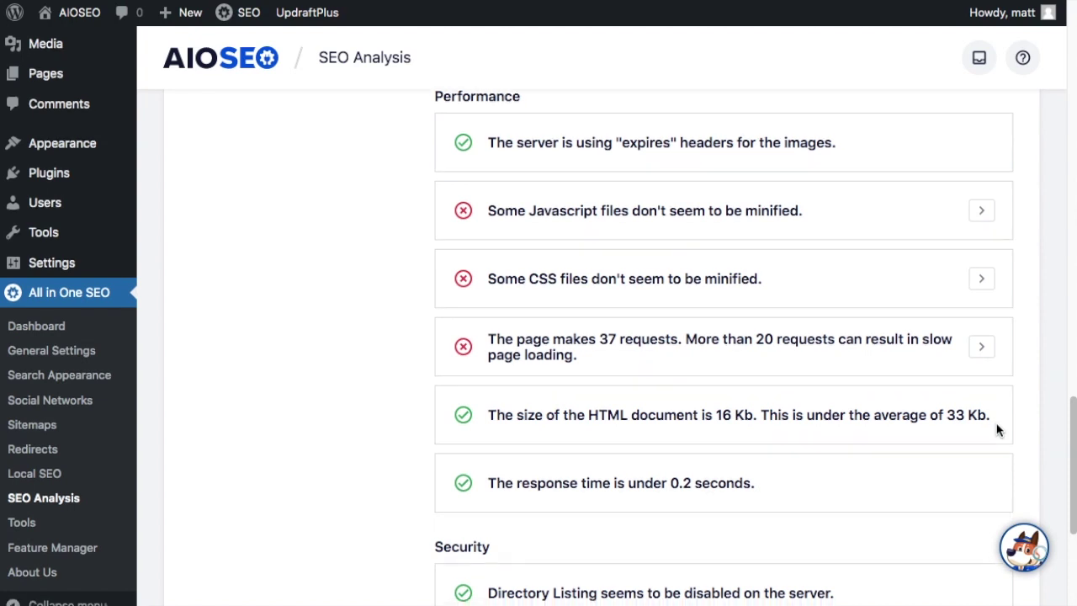
pyautogui.scroll(-2, 997, 429)
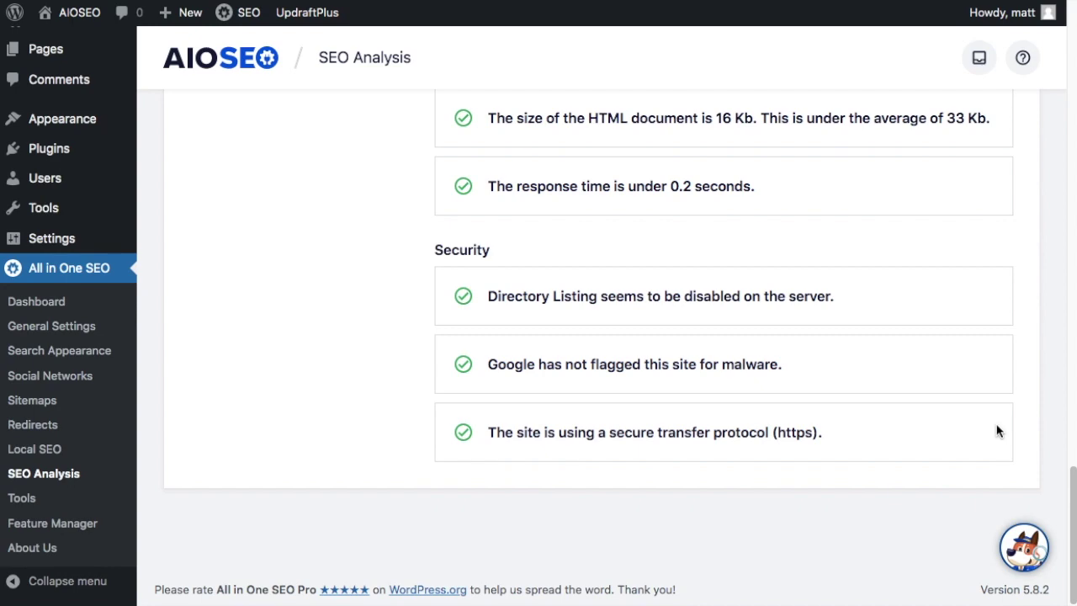
pyautogui.scroll(15, 997, 431)
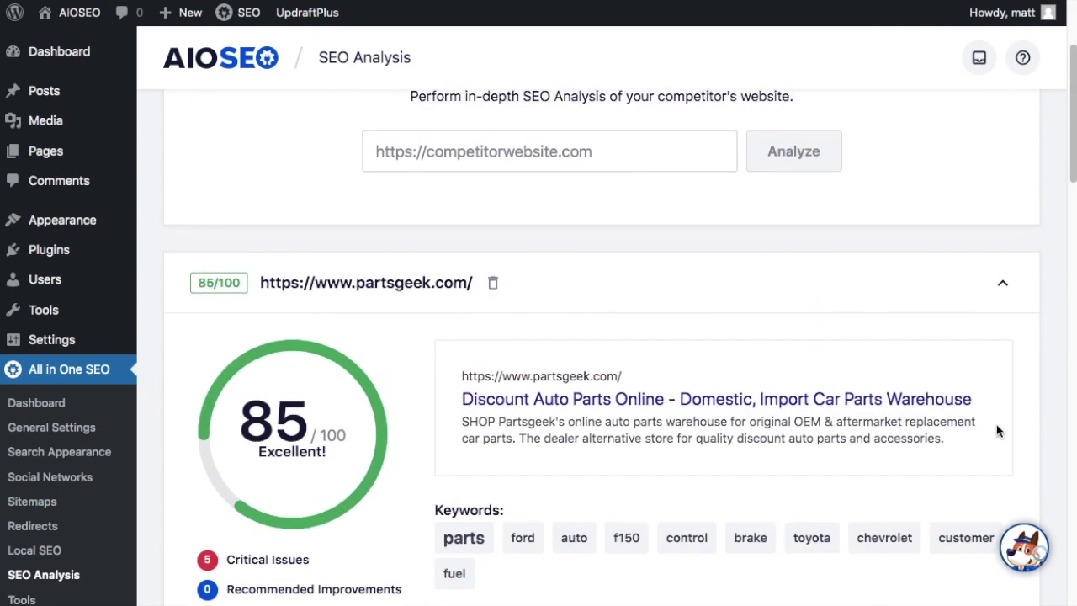
# Examine the meta description check under Basic SEO, expanding it to read the competitor's description text and collapsing it again.
pyautogui.scroll(2, 998, 431)
pyautogui.scroll(-2, 997, 431)
pyautogui.scroll(-5, 997, 431)
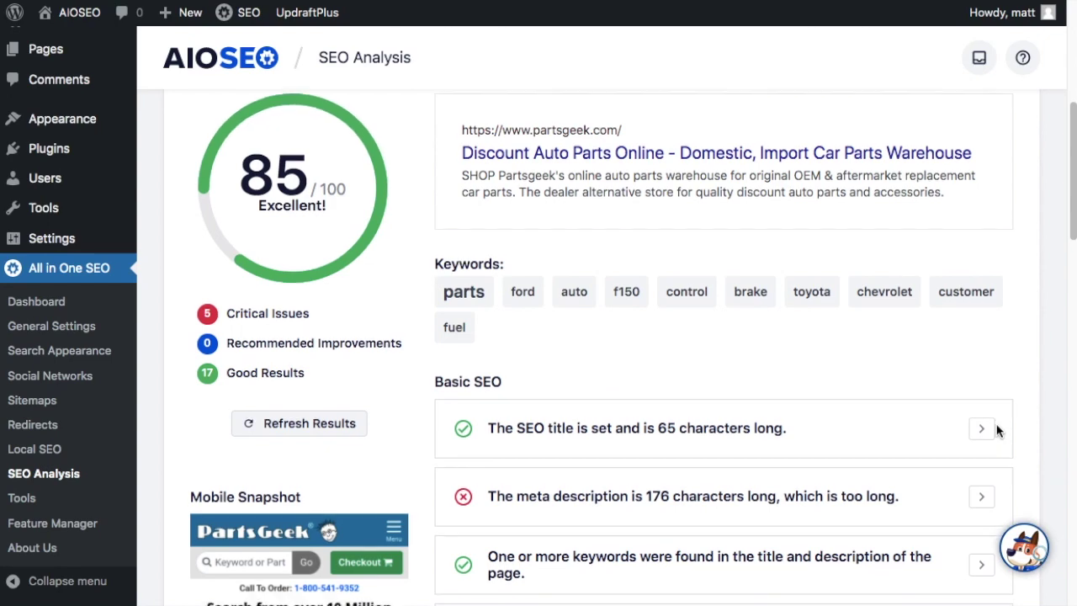
pyautogui.scroll(-1, 997, 431)
pyautogui.scroll(-4, 997, 431)
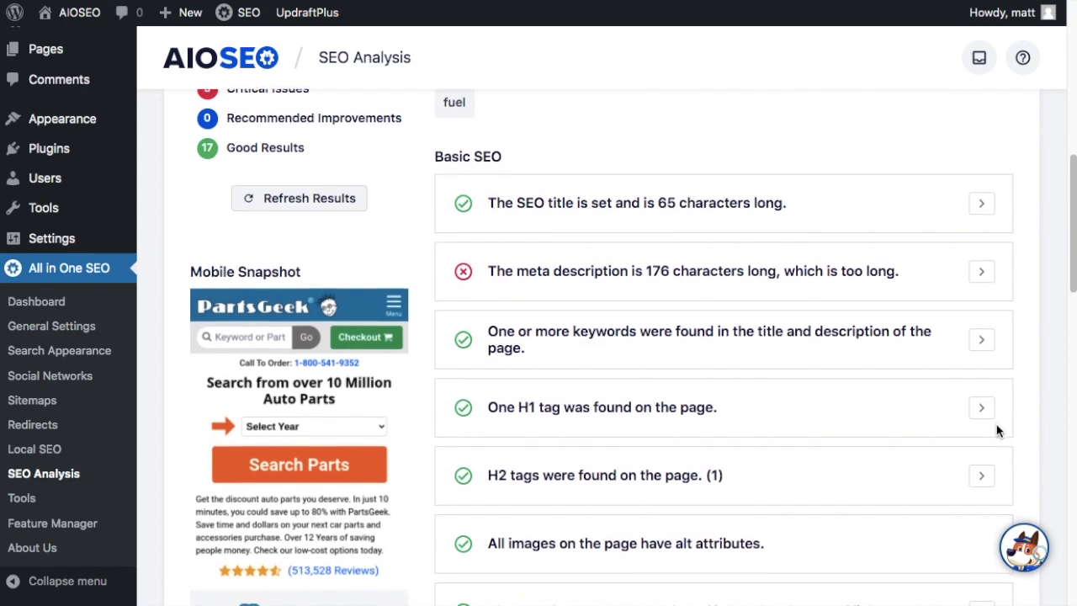
pyautogui.scroll(-1, 997, 431)
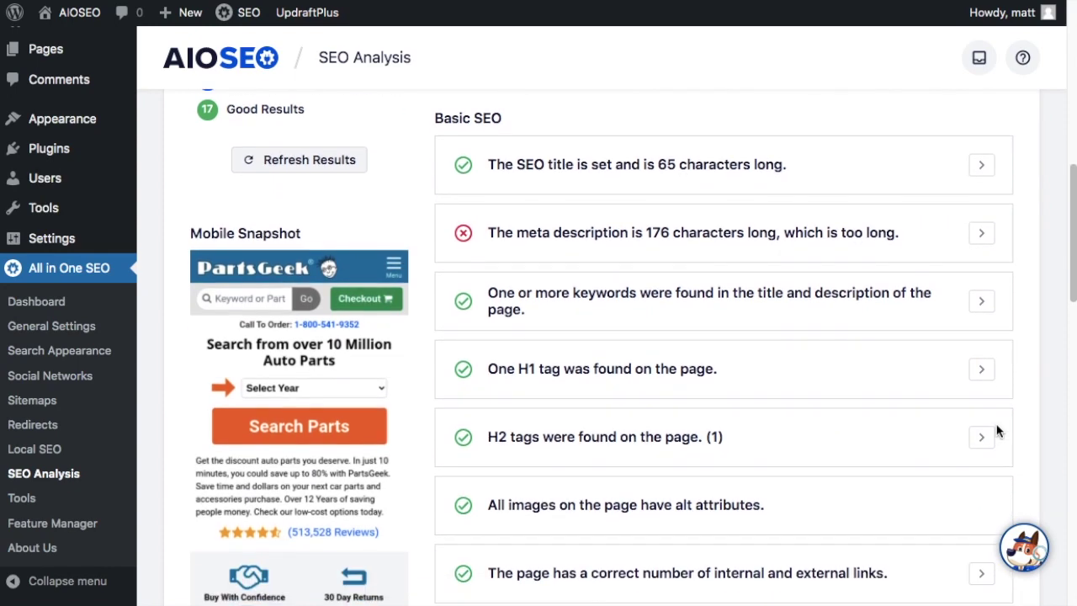
pyautogui.click(983, 234)
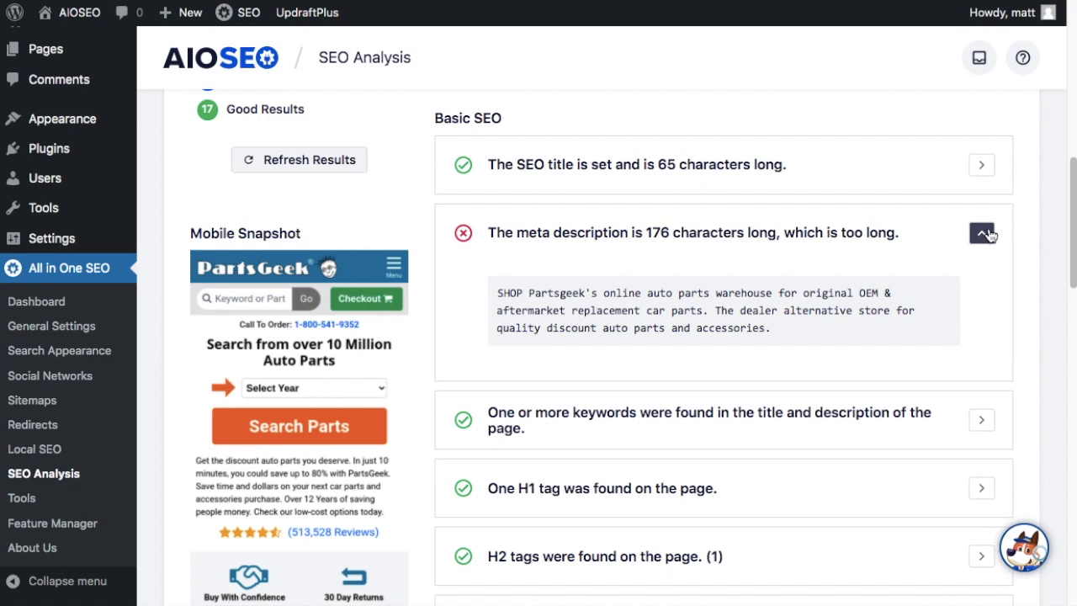
pyautogui.click(984, 234)
# Skim the remaining Basic SEO, Advanced SEO, Performance and Security checks to the report's end, and return to the score overview.
pyautogui.scroll(-1, 988, 245)
pyautogui.scroll(-4, 988, 245)
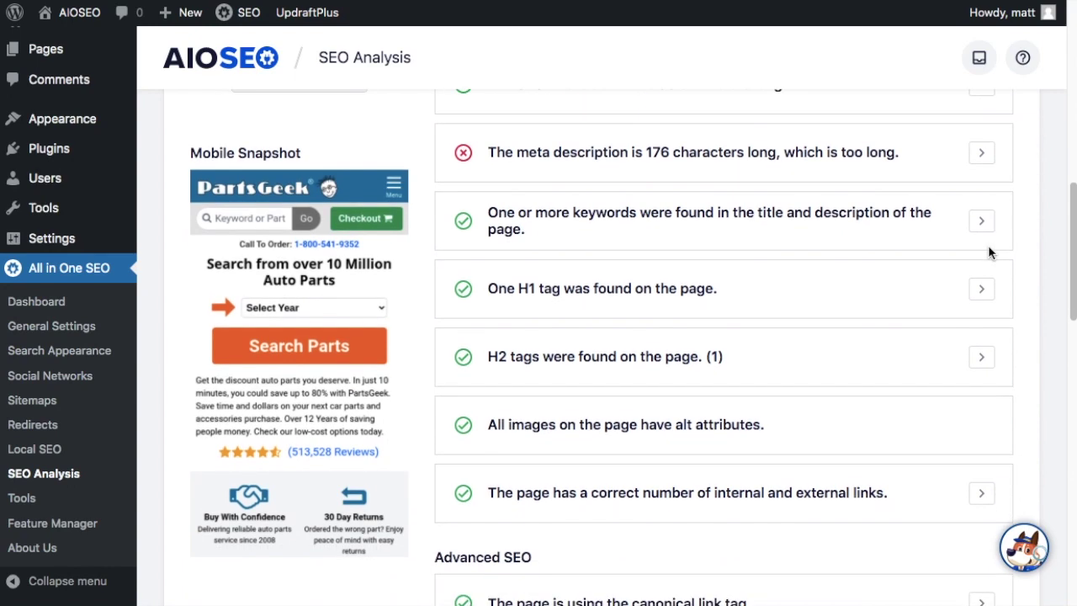
pyautogui.scroll(-3, 989, 250)
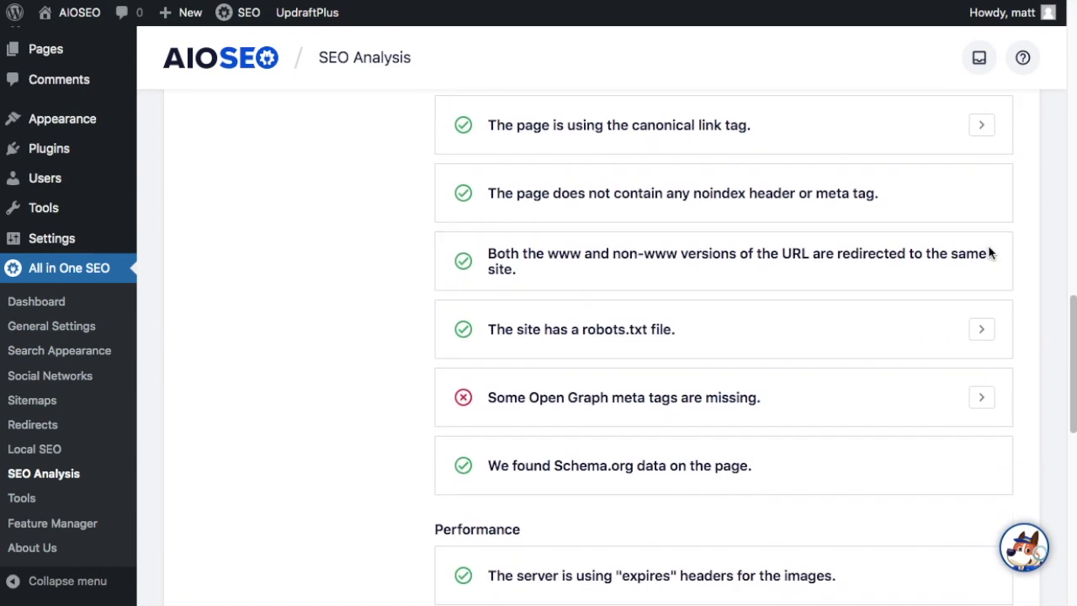
pyautogui.scroll(-4, 989, 252)
pyautogui.scroll(-5, 989, 253)
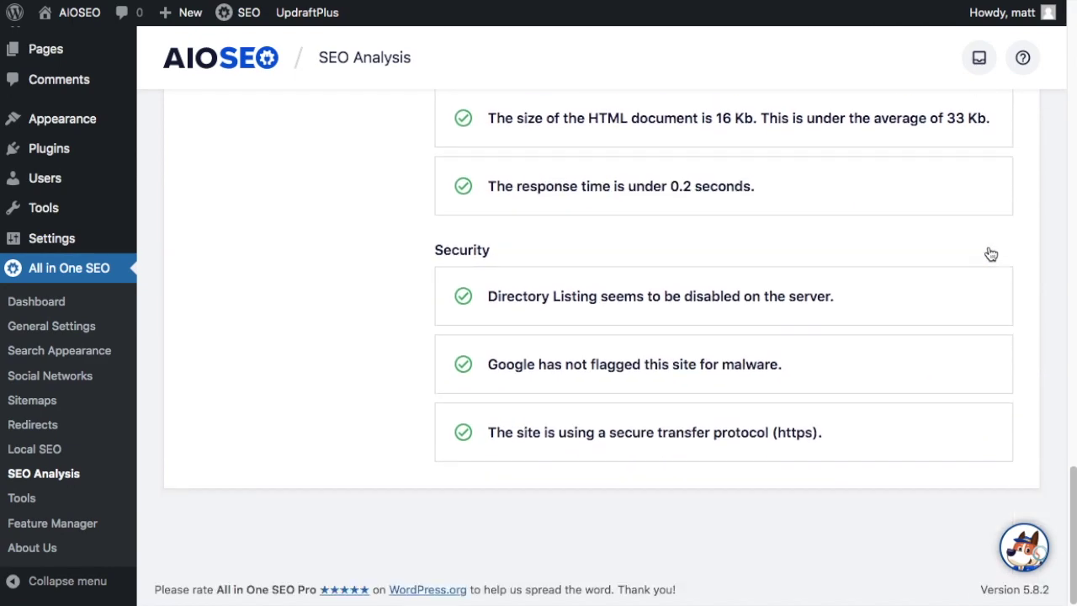
pyautogui.scroll(5, 990, 252)
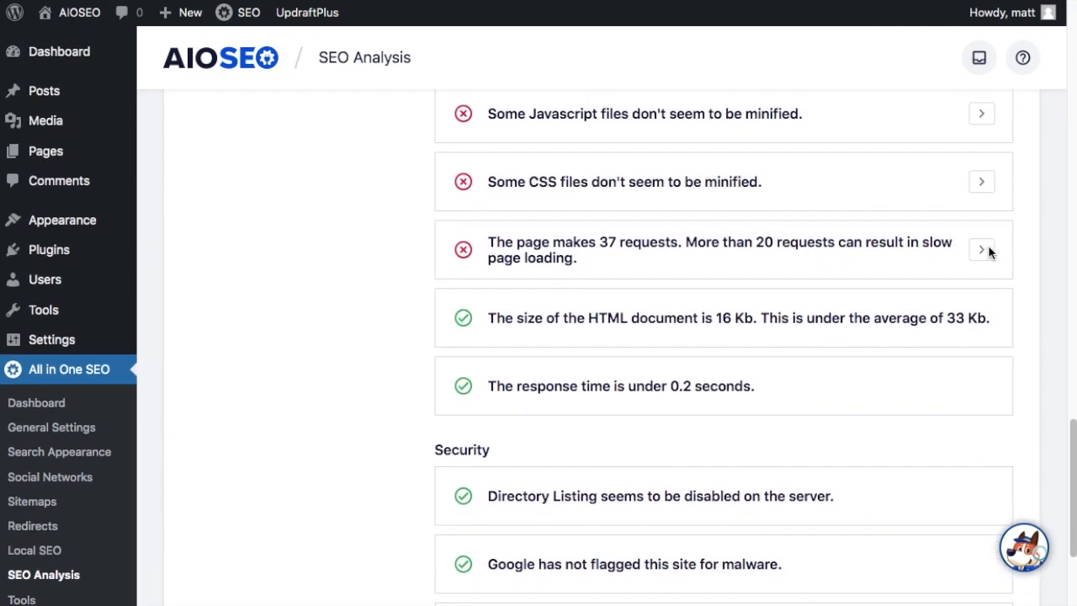
pyautogui.scroll(7, 988, 250)
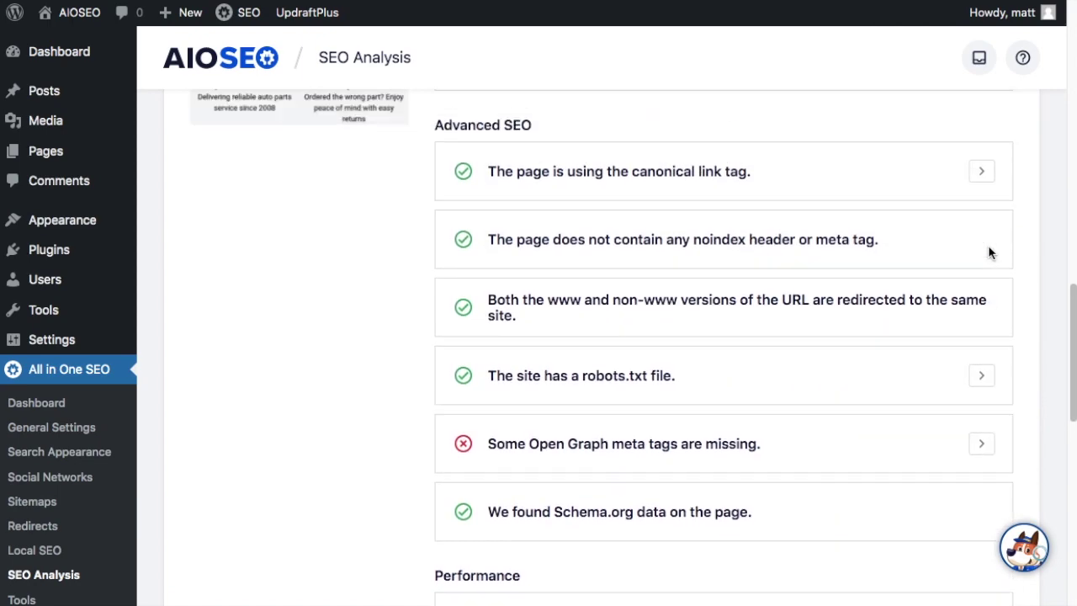
pyautogui.scroll(8, 989, 251)
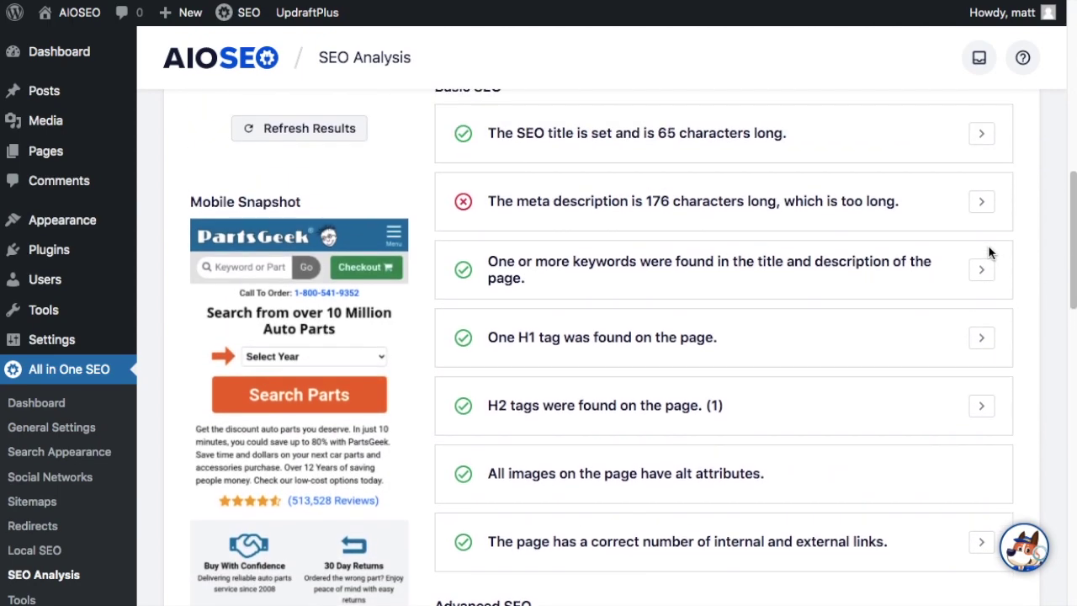
pyautogui.scroll(2, 987, 252)
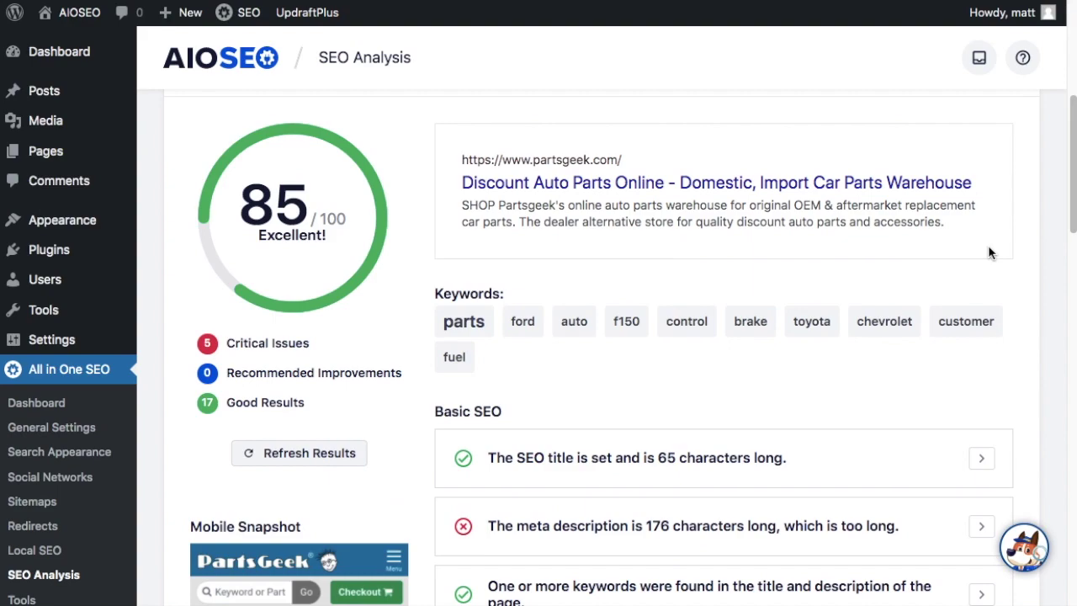